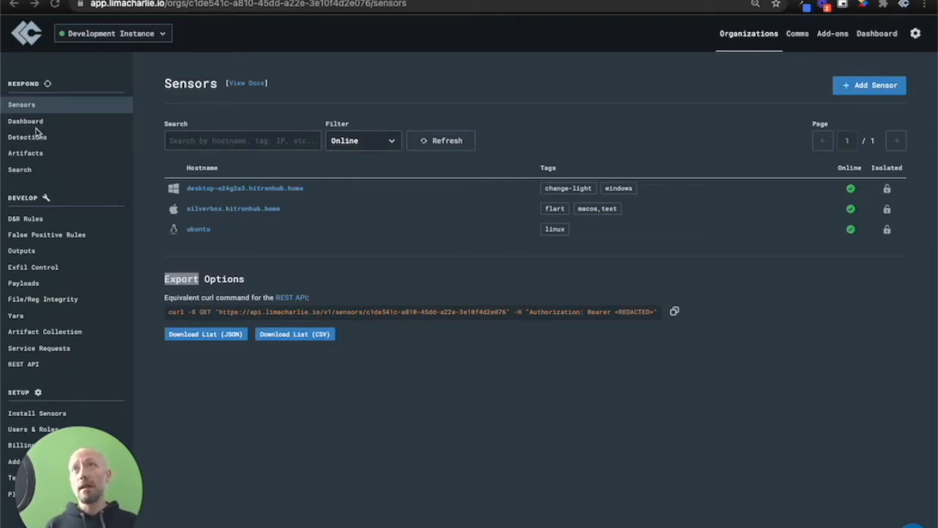
# Start a new output that streams sensor Events to a Google Cloud Storage destination.
pyautogui.click(24, 252)
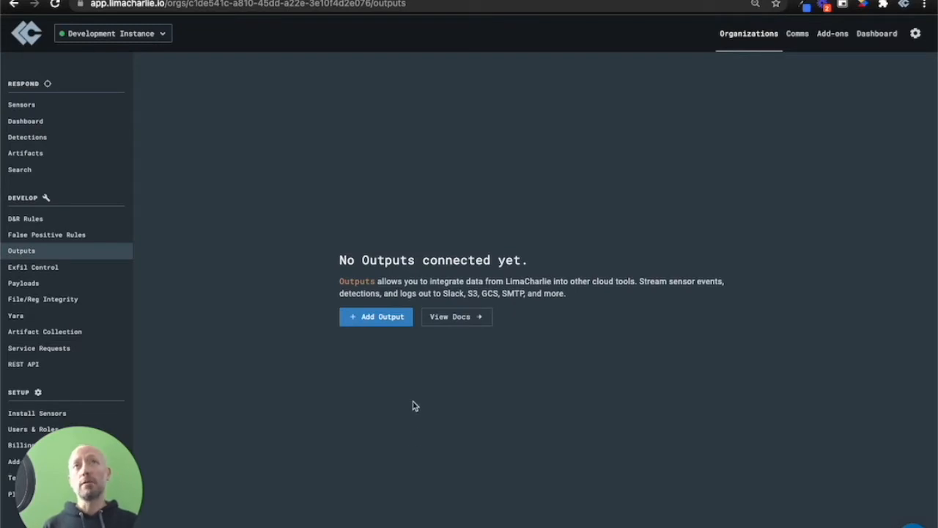
pyautogui.click(382, 322)
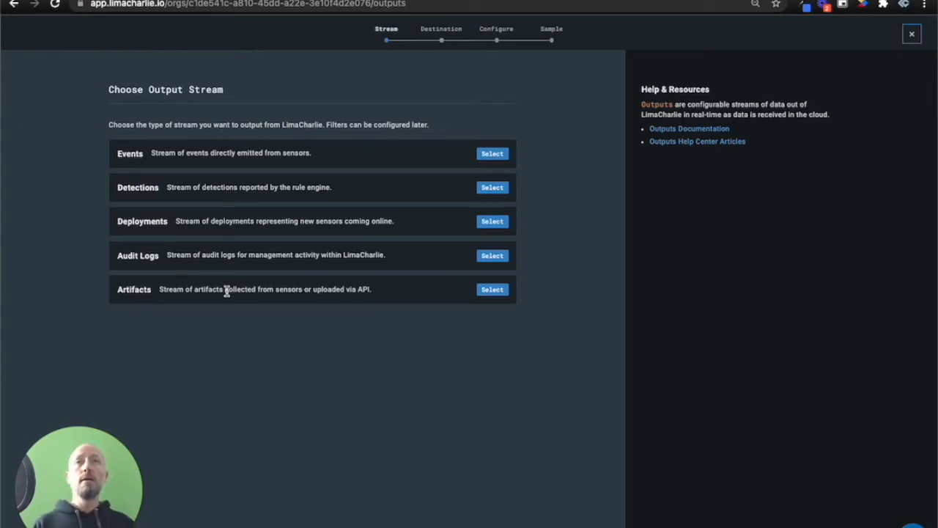
pyautogui.click(490, 153)
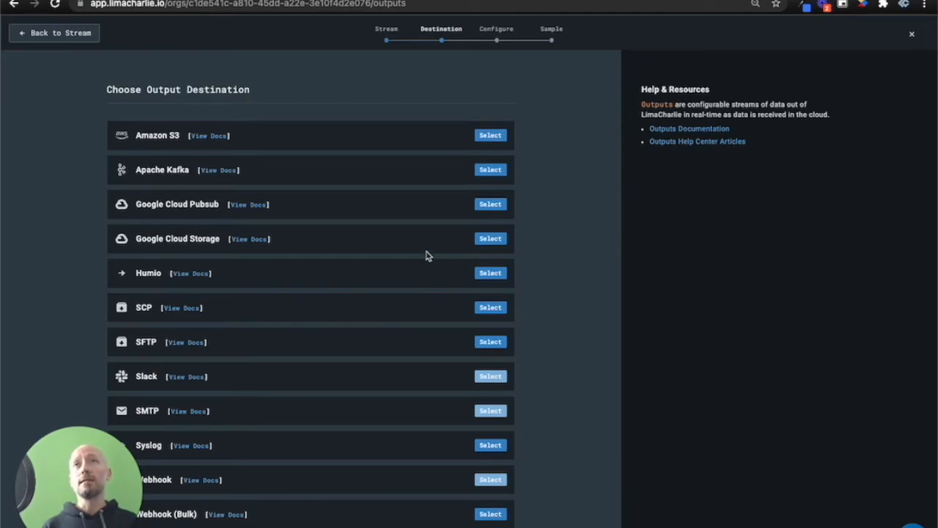
pyautogui.click(491, 241)
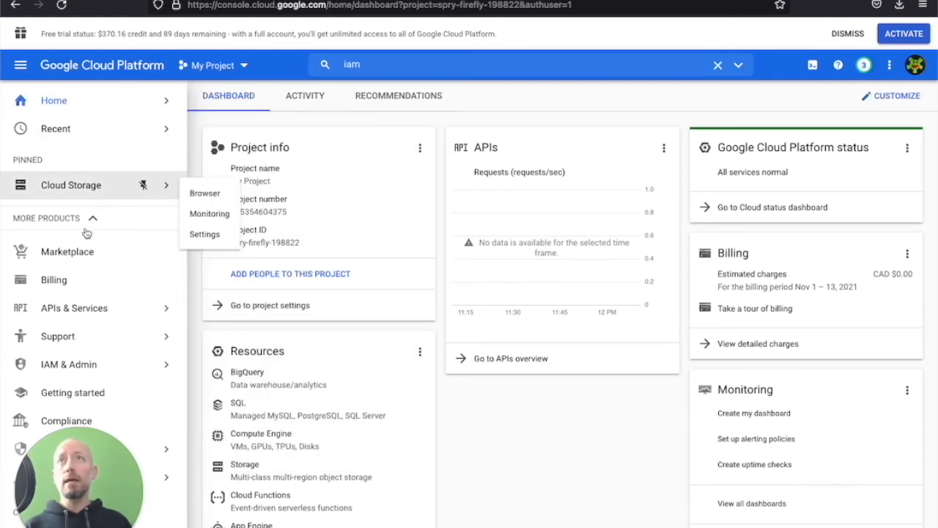
# In the Google Cloud Platform console, start a new Cloud Storage bucket and name it lc-demo-1.
pyautogui.scroll(-8, 73, 264)
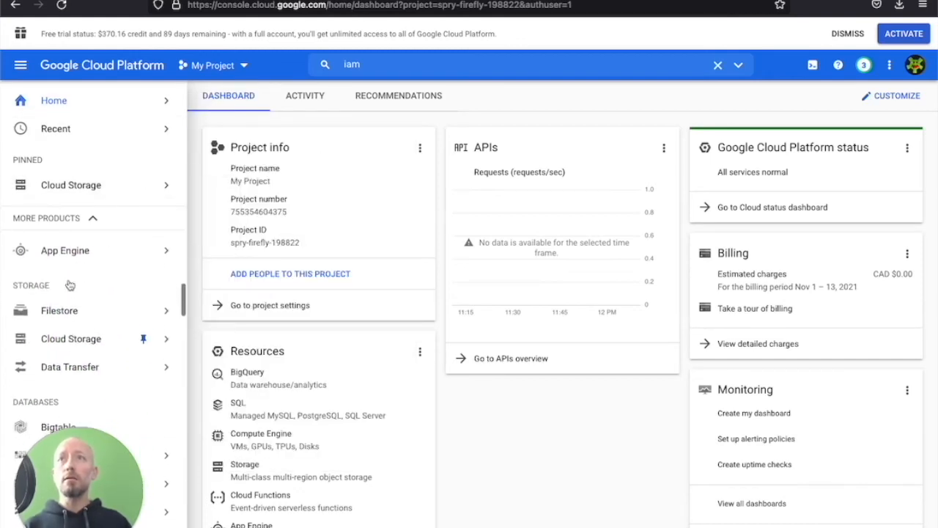
pyautogui.click(70, 338)
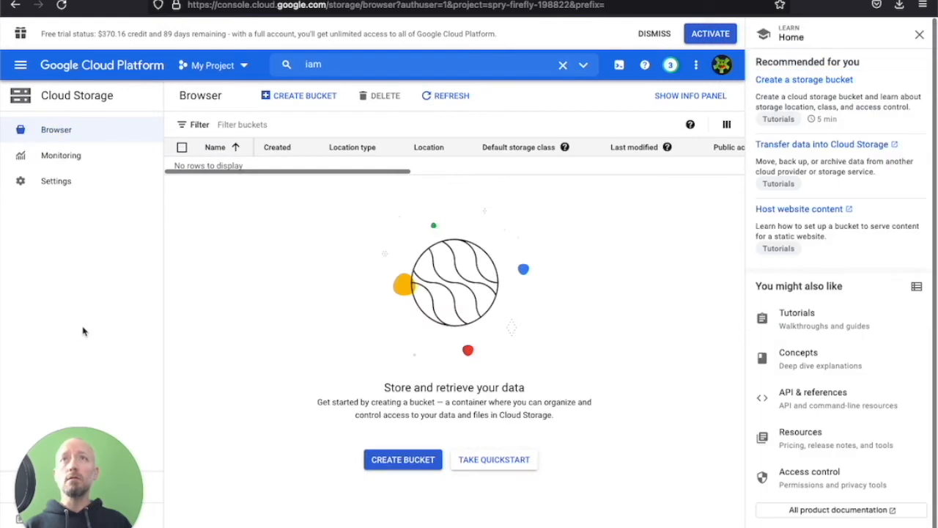
pyautogui.click(378, 456)
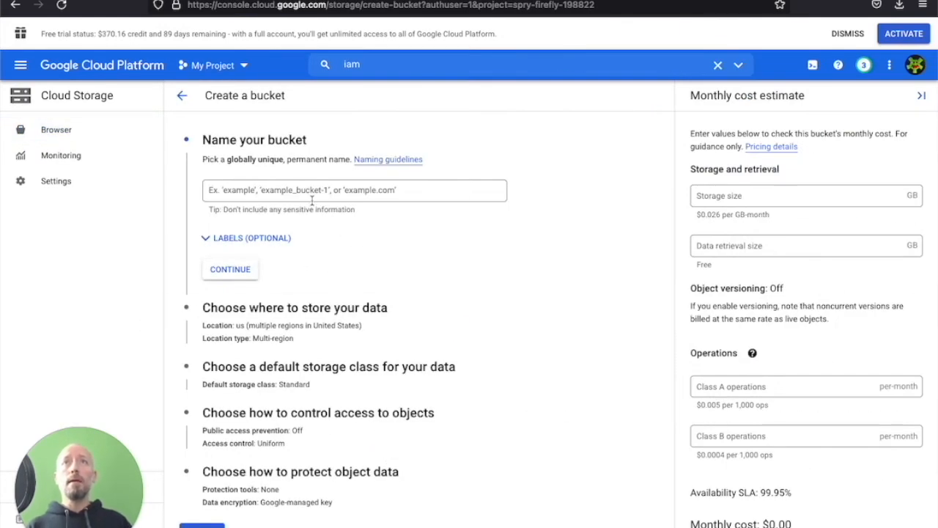
pyautogui.click(312, 191)
pyautogui.write('lc-demo-1')
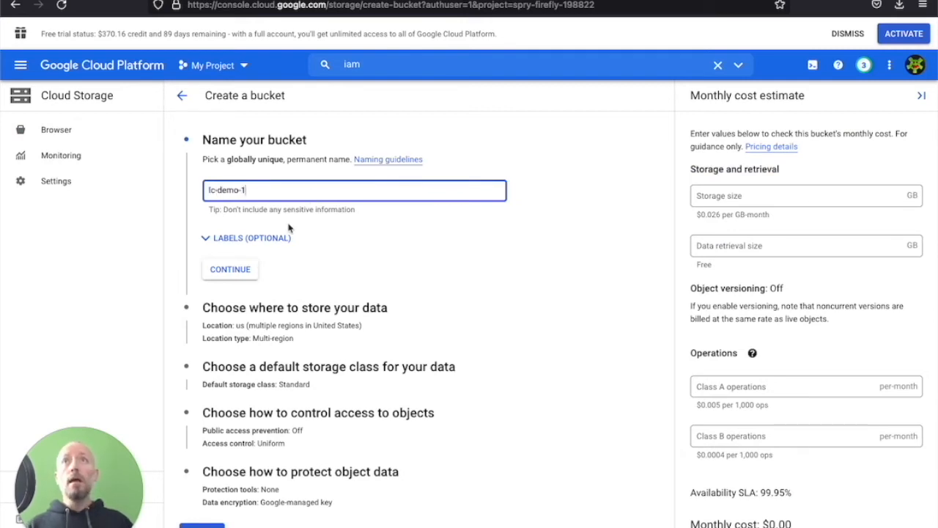
pyautogui.click(231, 268)
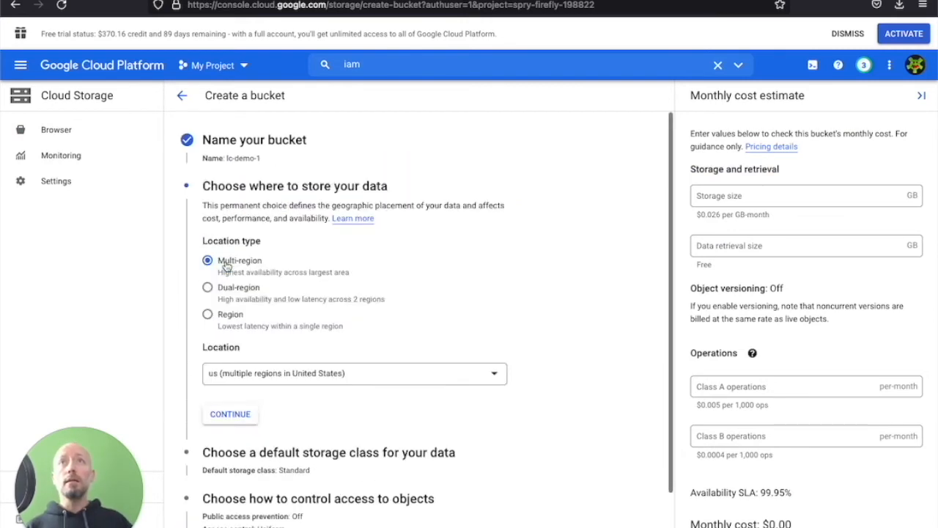
# Create the bucket with multi-region US location, Standard storage class, enforced public access prevention, Uniform access control and no protection tools.
pyautogui.click(228, 415)
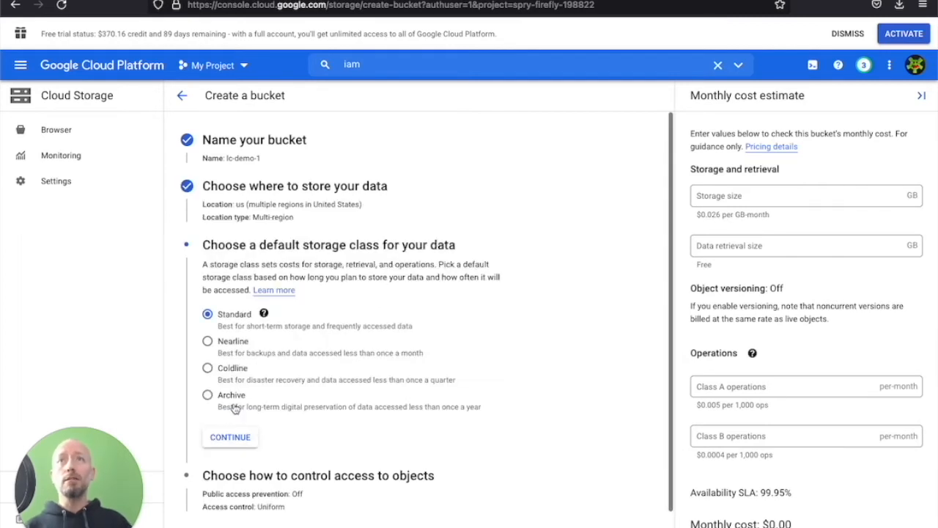
pyautogui.click(228, 437)
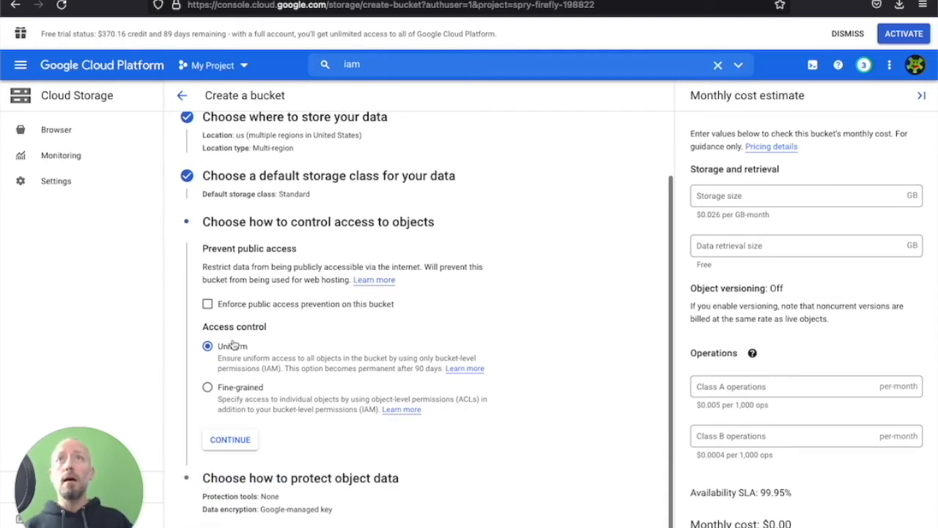
pyautogui.click(209, 307)
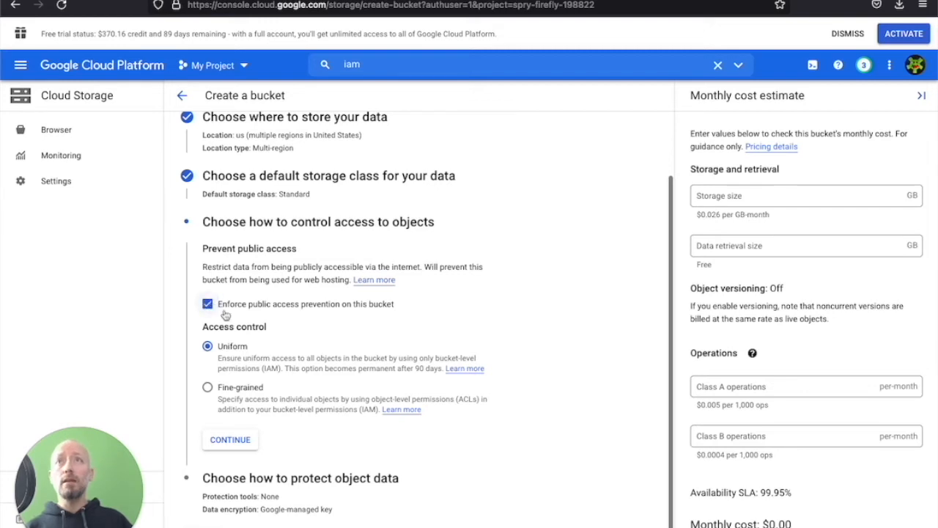
pyautogui.click(231, 439)
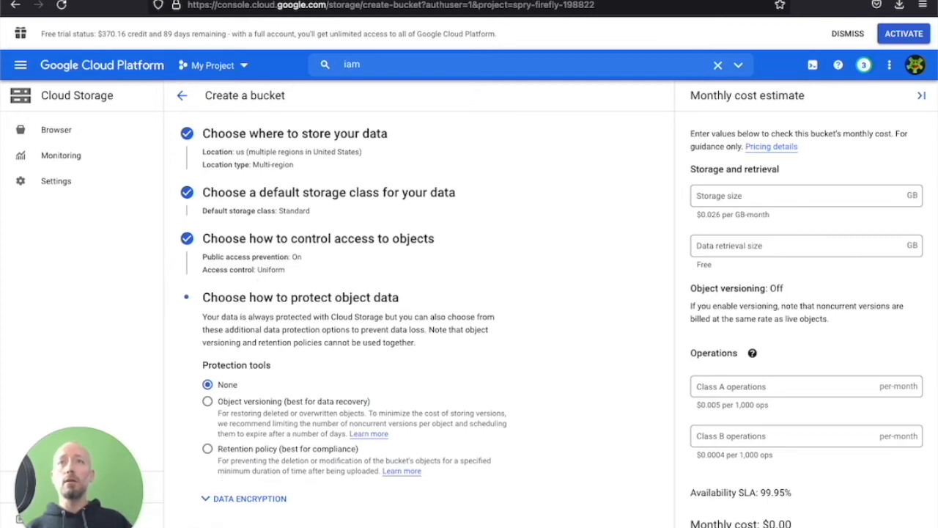
pyautogui.click(225, 527)
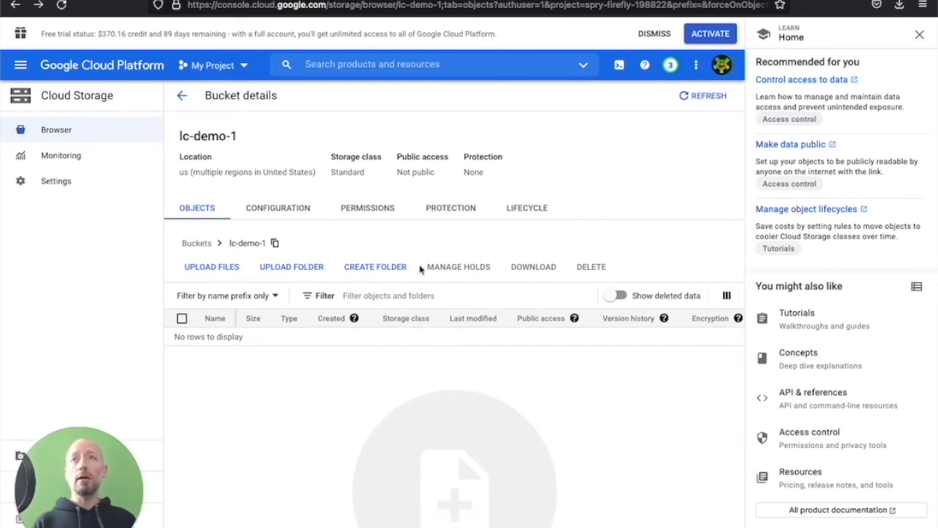
# Search the console for IAM and open the project's service accounts.
pyautogui.click(418, 57)
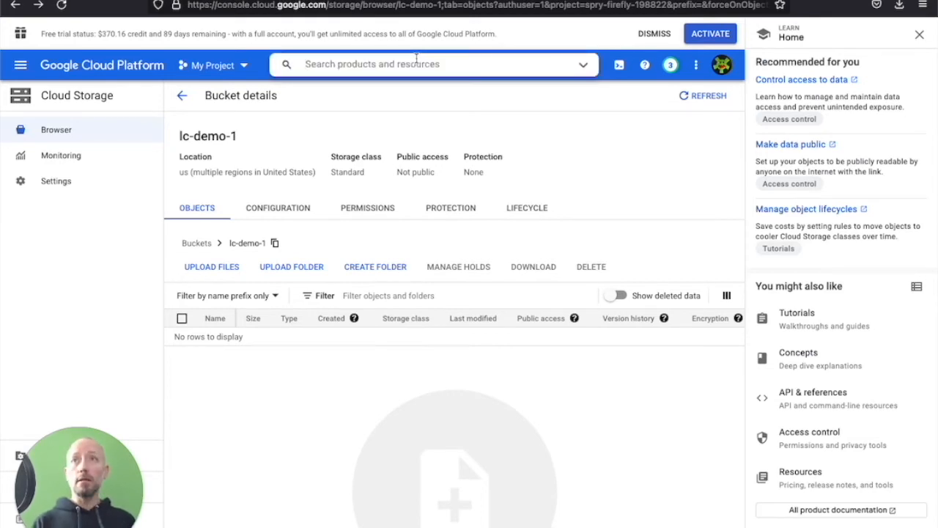
pyautogui.write('IAp')
pyautogui.press('BackSpace')
pyautogui.write('M')
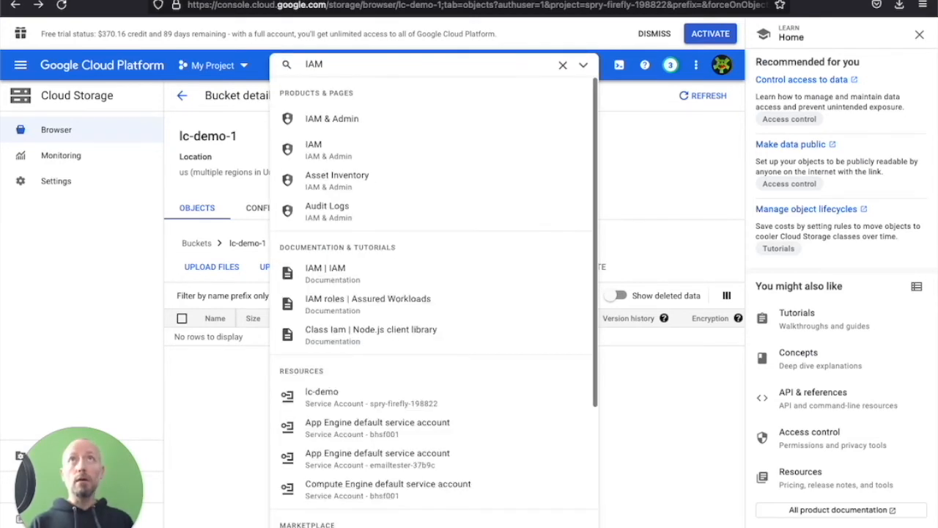
pyautogui.click(323, 149)
pyautogui.click(87, 260)
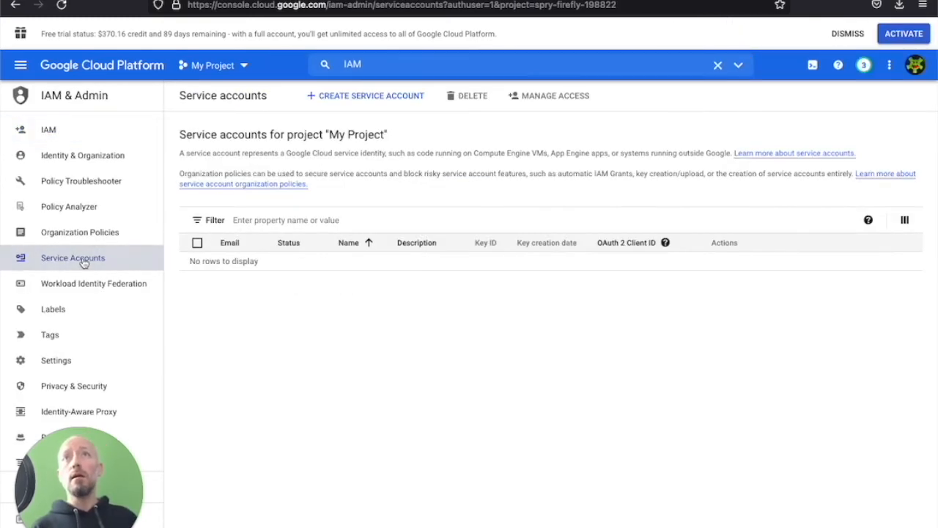
# Create a service account named lc-demo and continue to its project access settings.
pyautogui.click(373, 104)
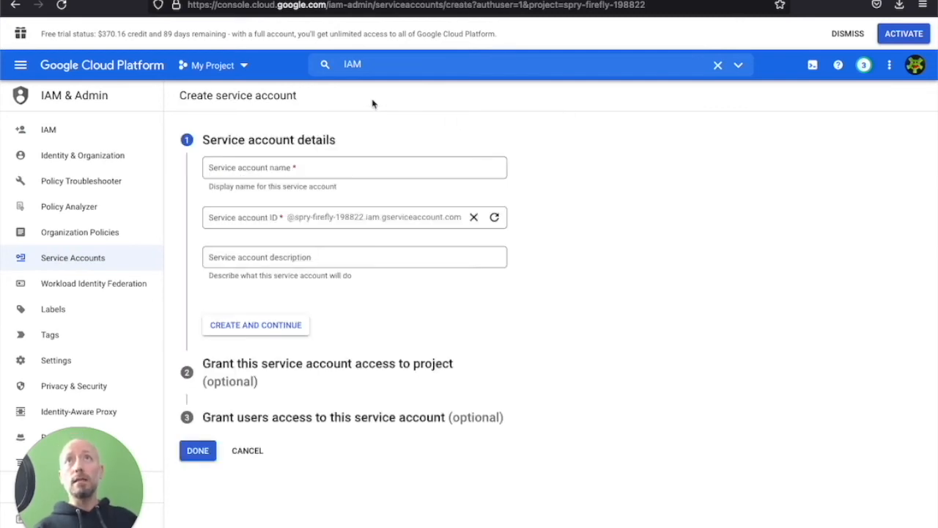
pyautogui.click(306, 169)
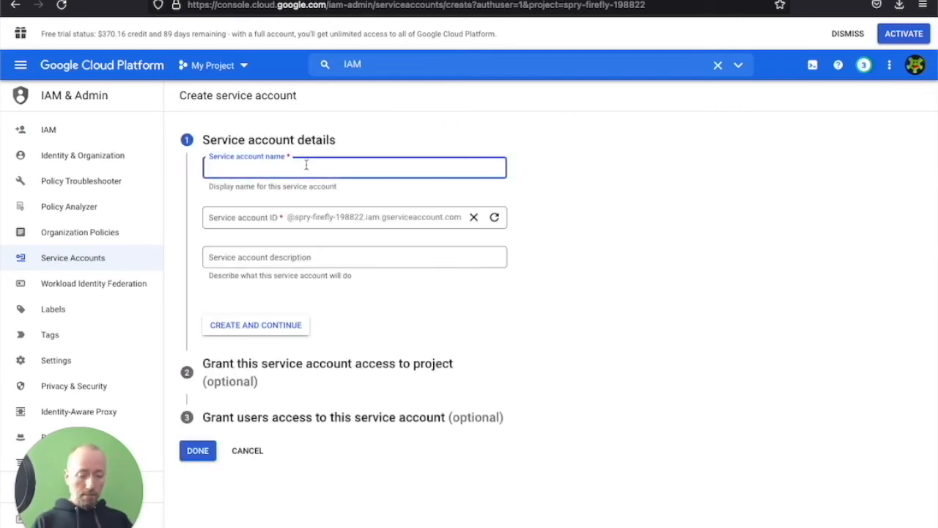
pyautogui.write('lc-demo')
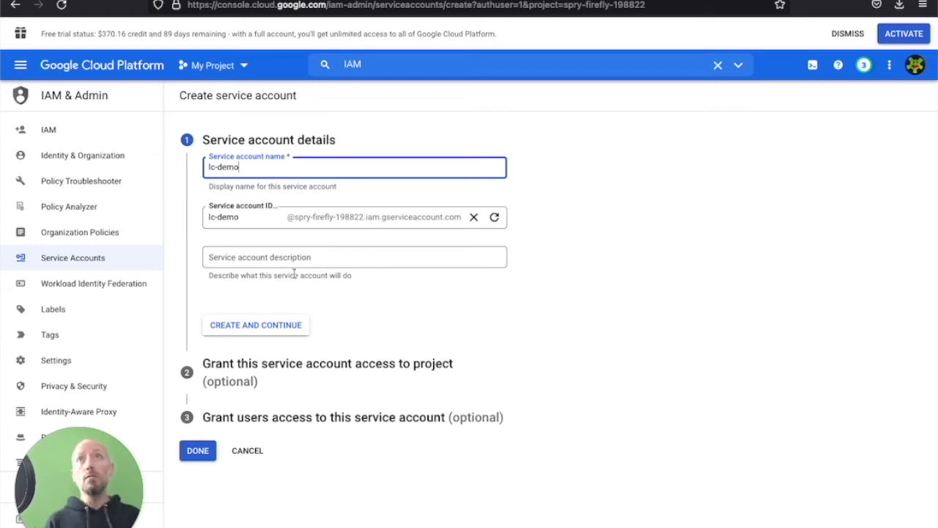
pyautogui.click(255, 324)
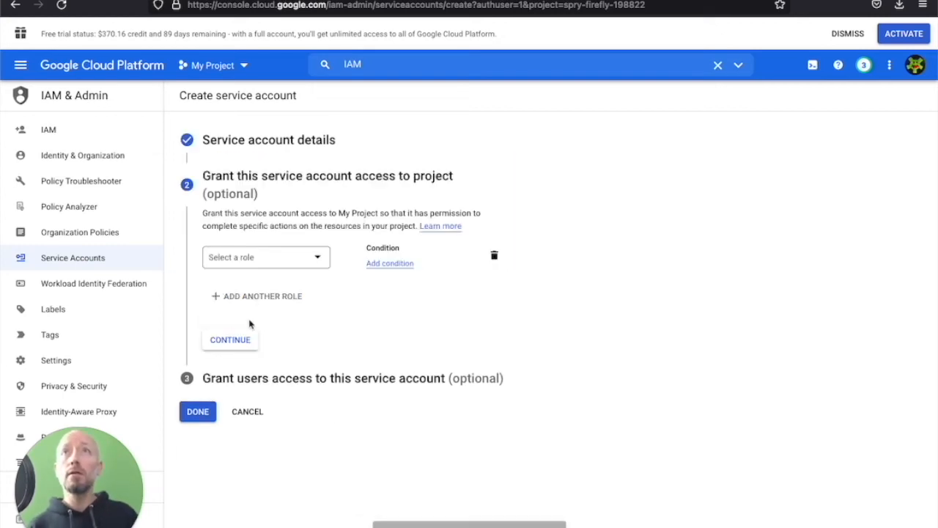
# Try to grant the service account the Owner role with the proposed policy update, and finish the account's setup.
pyautogui.click(304, 257)
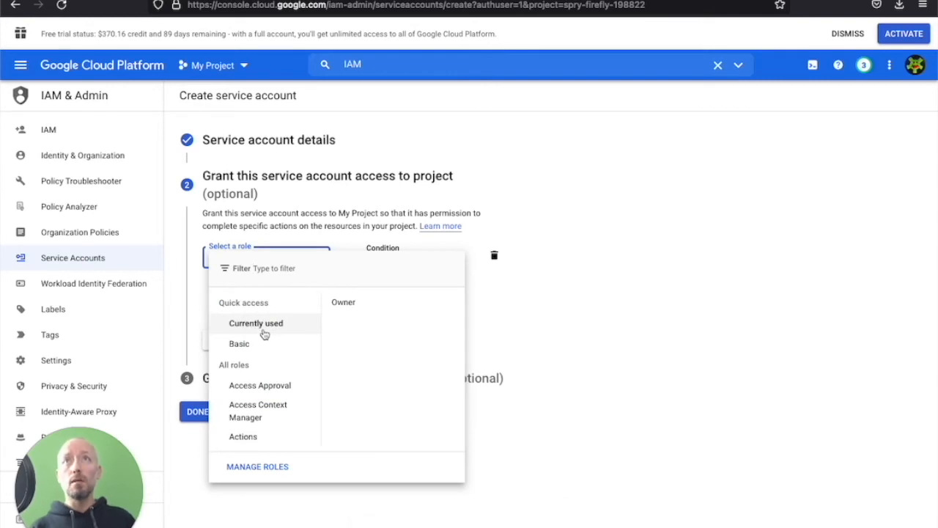
pyautogui.click(338, 308)
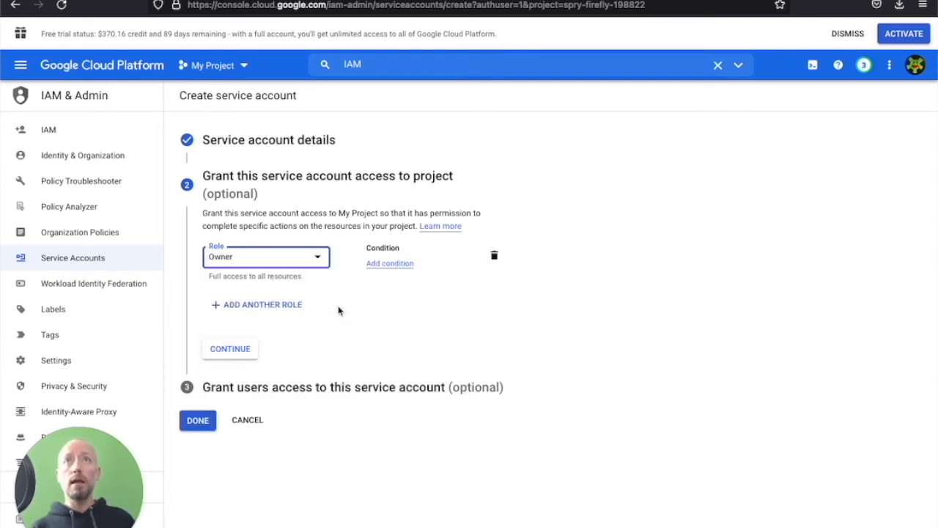
pyautogui.click(237, 351)
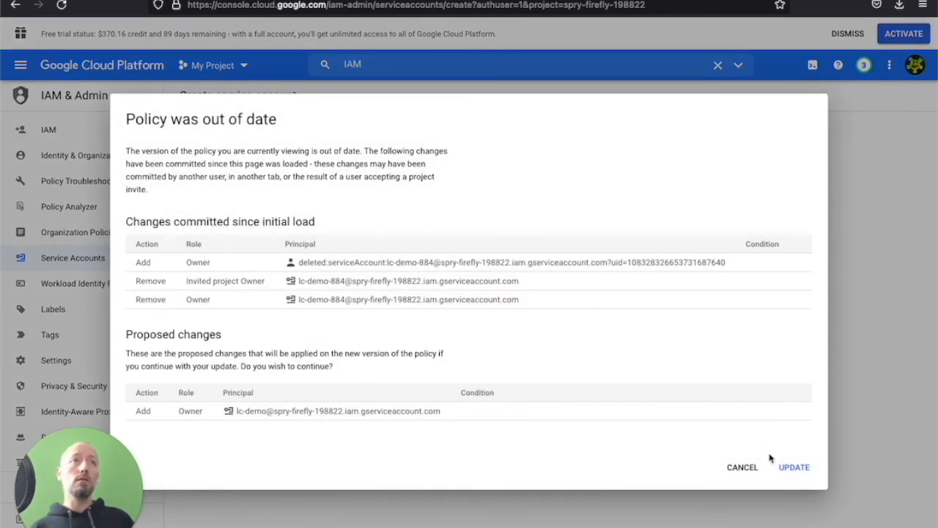
pyautogui.click(791, 468)
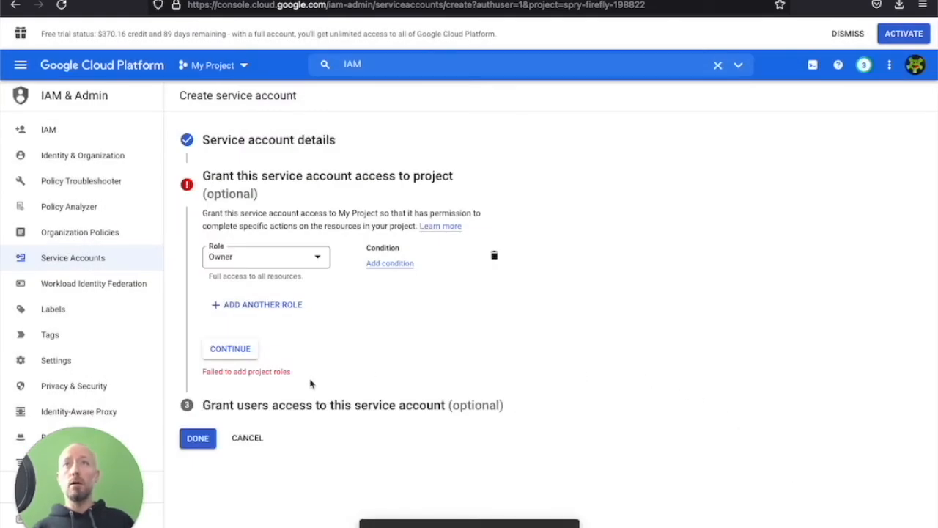
pyautogui.click(198, 436)
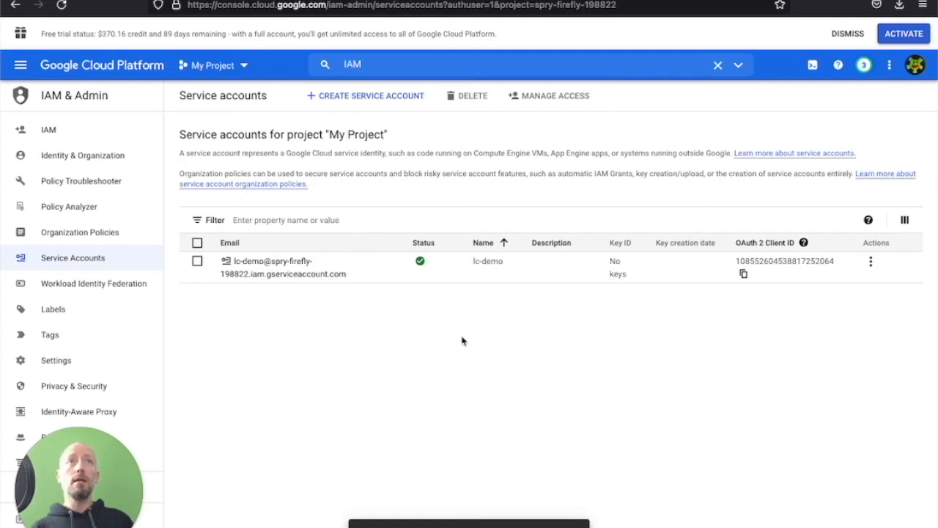
# Create a new JSON private key for the lc-demo service account and save the key file to the computer.
pyautogui.click(870, 262)
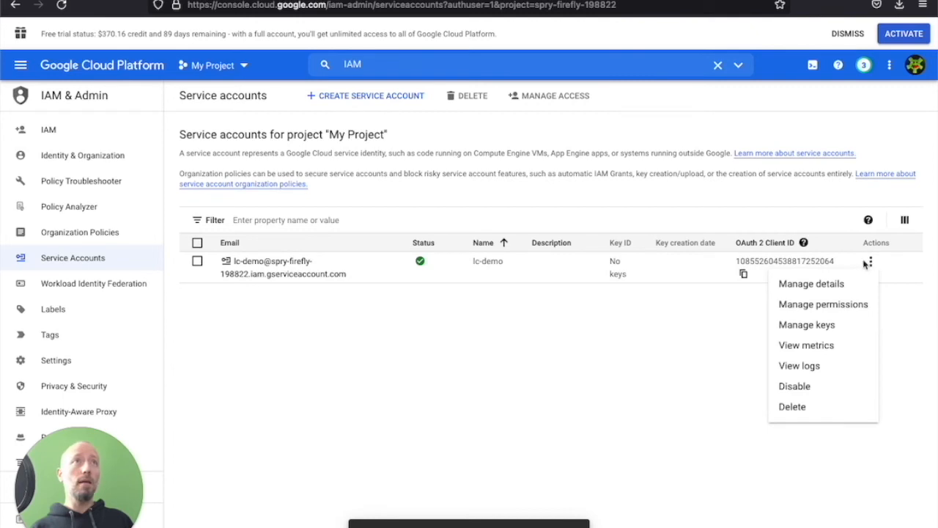
pyautogui.click(805, 325)
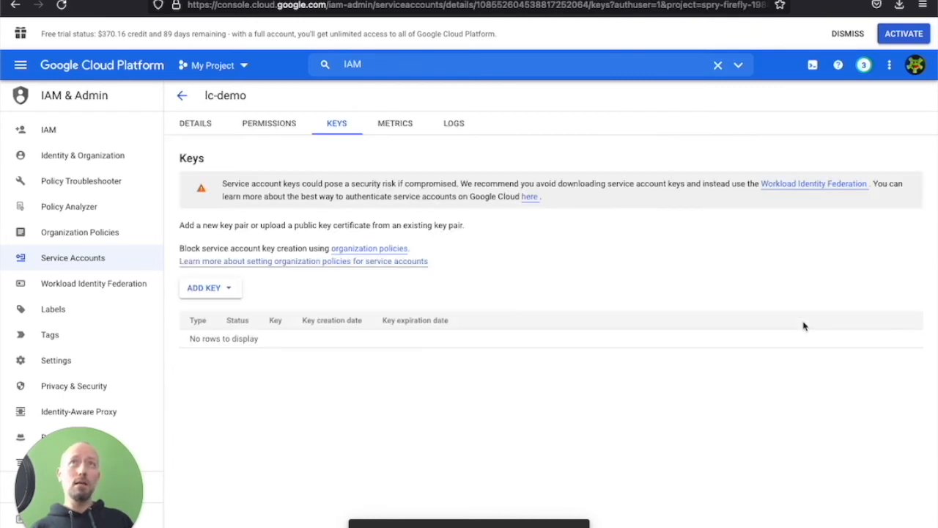
pyautogui.click(207, 289)
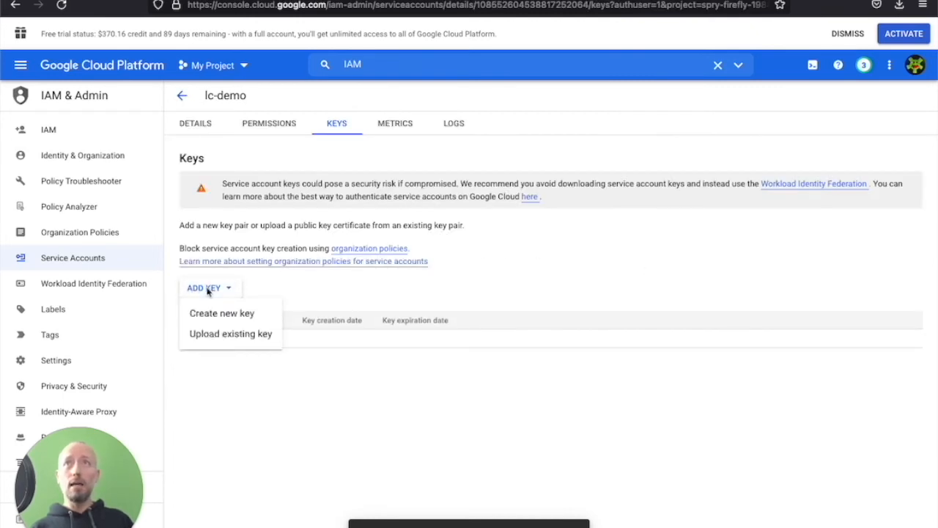
pyautogui.click(199, 313)
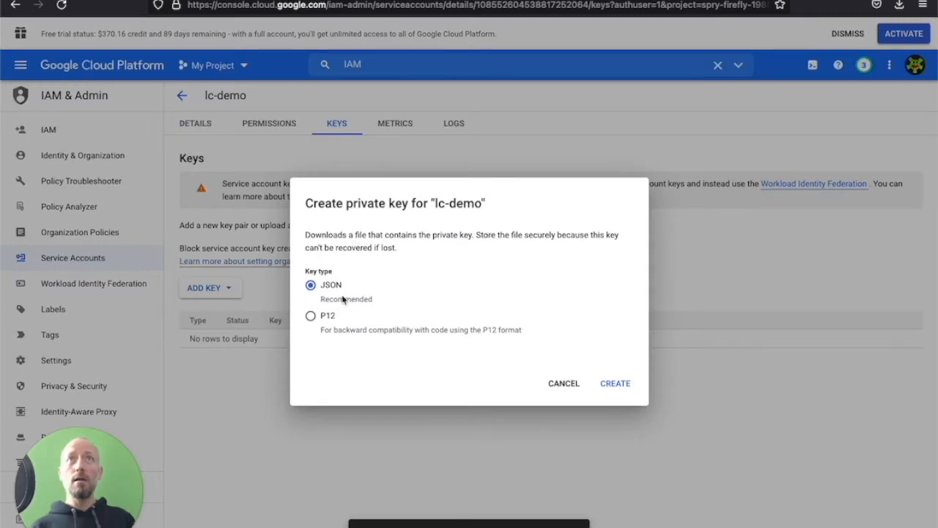
pyautogui.click(614, 383)
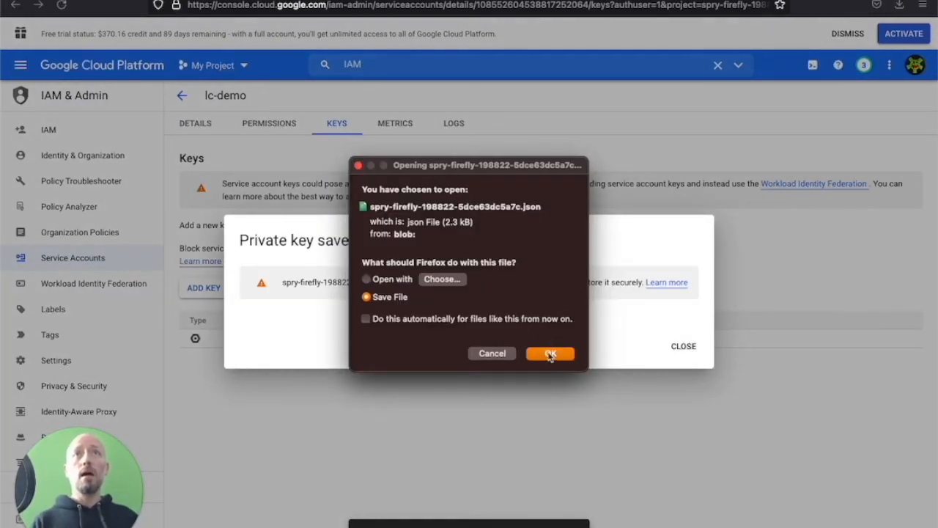
pyautogui.click(550, 354)
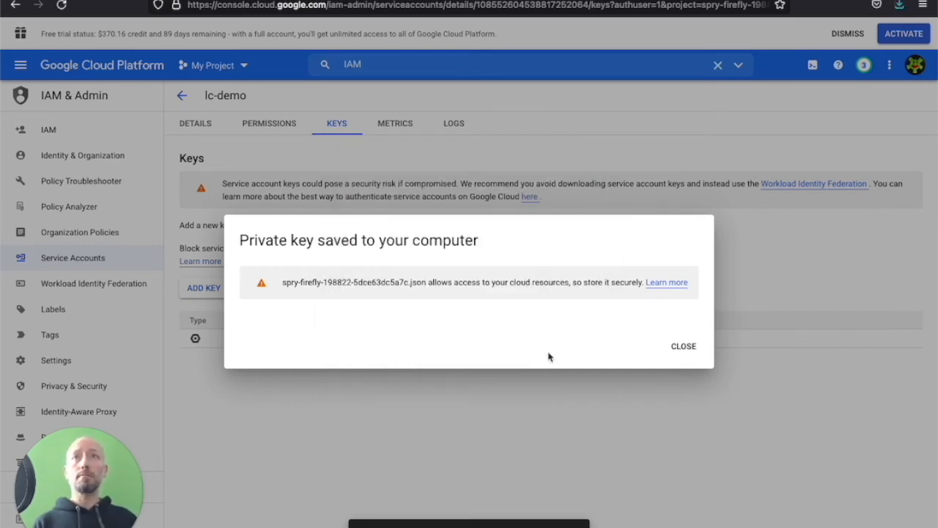
pyautogui.click(683, 346)
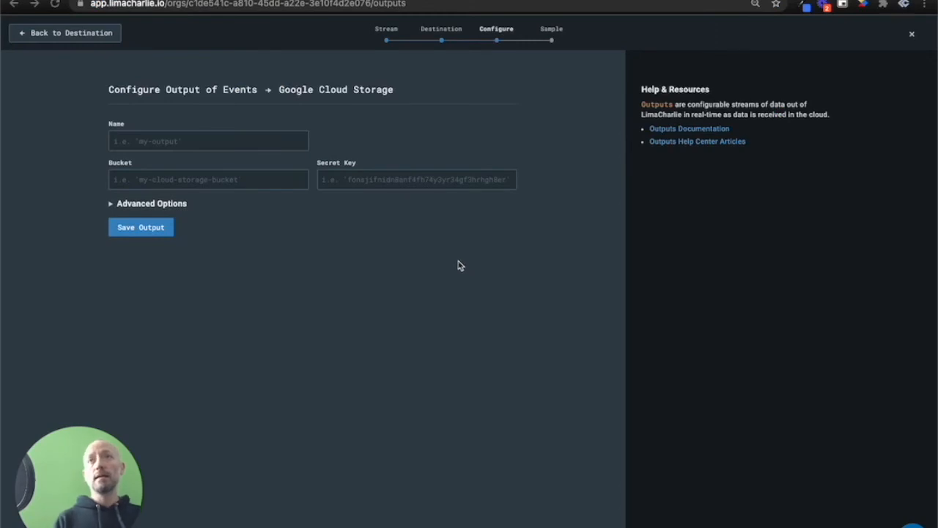
# Name the Google Cloud Storage output my-output and set its bucket to lc-demo-1.
pyautogui.click(249, 143)
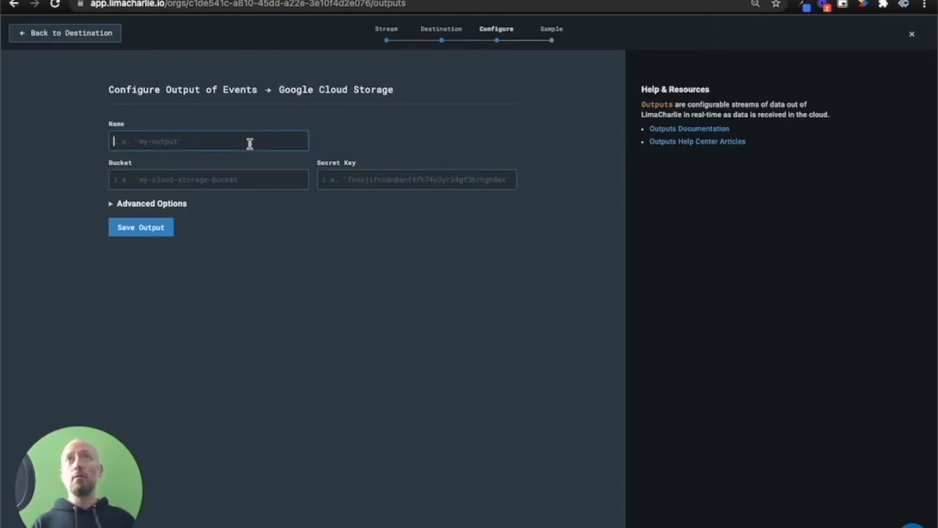
pyautogui.write('my-output')
pyautogui.press('Tab')
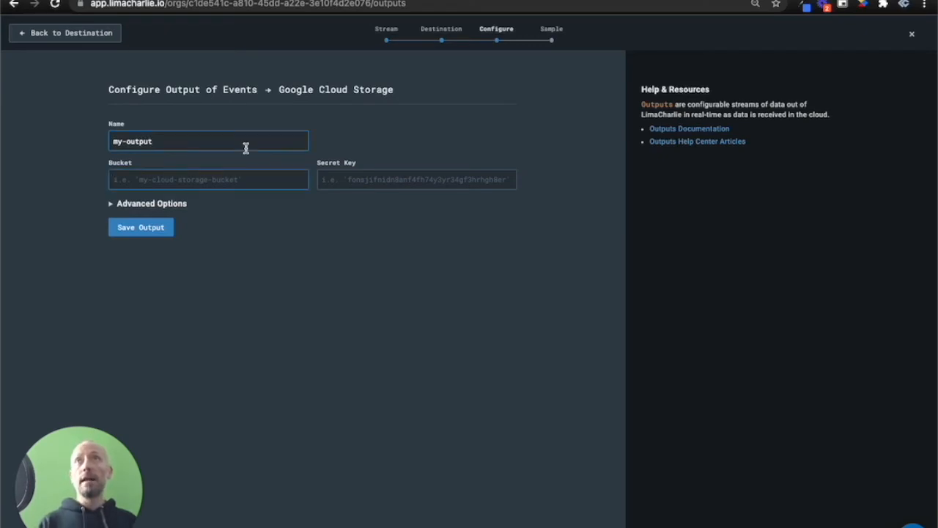
pyautogui.write('lc-demo-1')
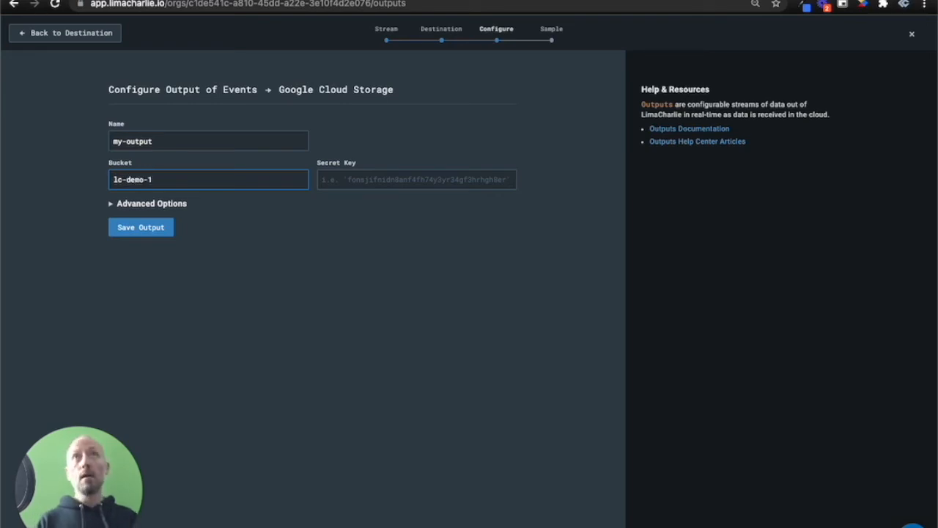
# Paste the service account's JSON key as the output's secret key and save the output.
pyautogui.click(505, 244)
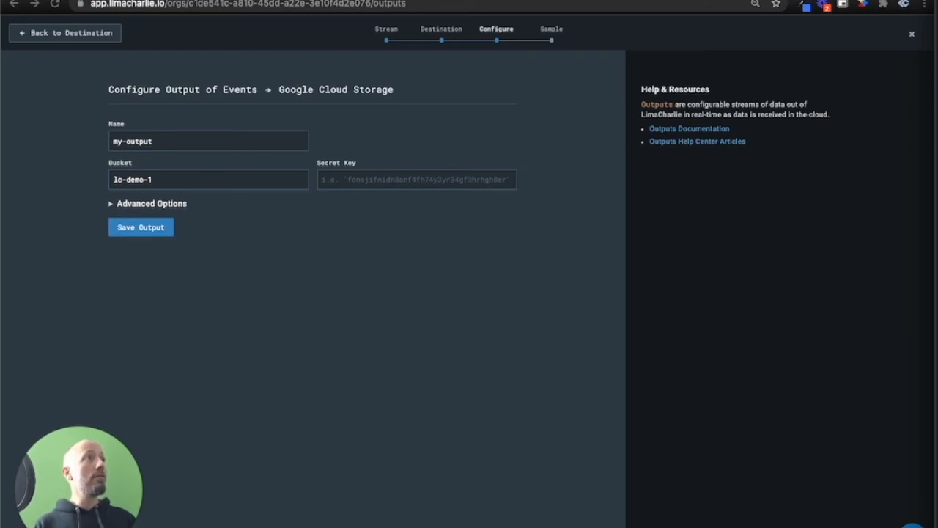
pyautogui.click(390, 180)
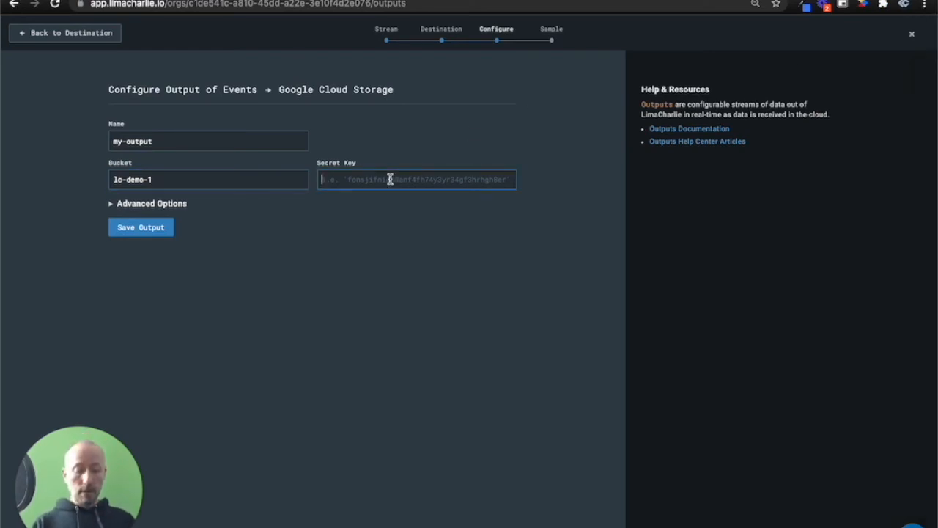
pyautogui.hotkey('ctrl', 'v')
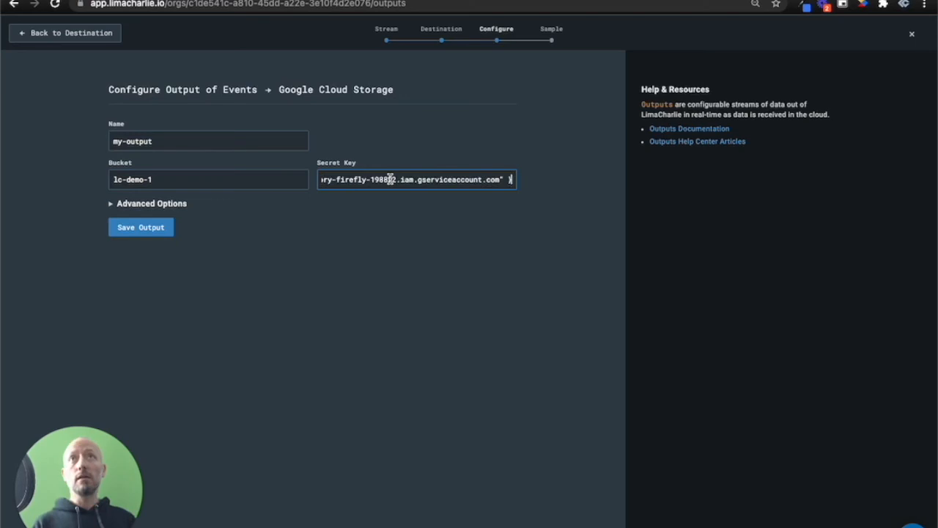
pyautogui.click(153, 228)
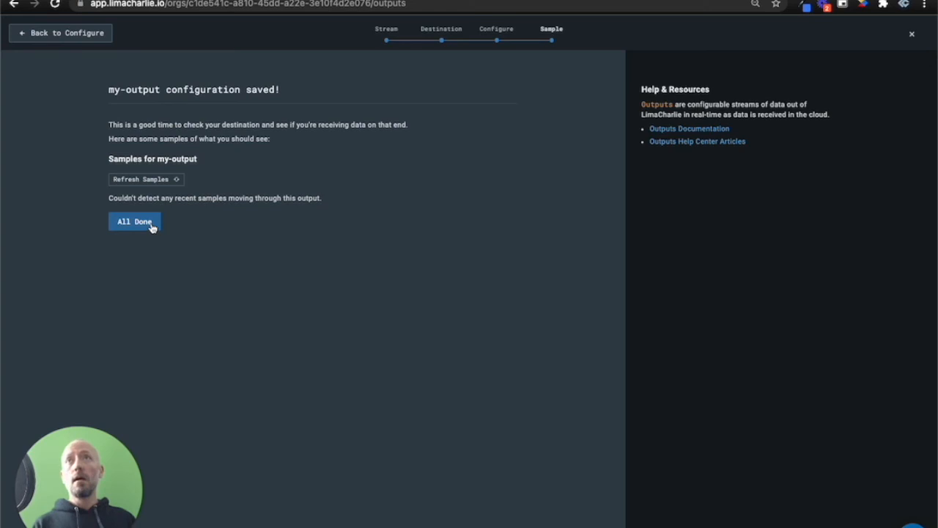
# Refresh the samples for my-output until an event loads, and examine its event and routing data.
pyautogui.click(145, 180)
pyautogui.click(145, 181)
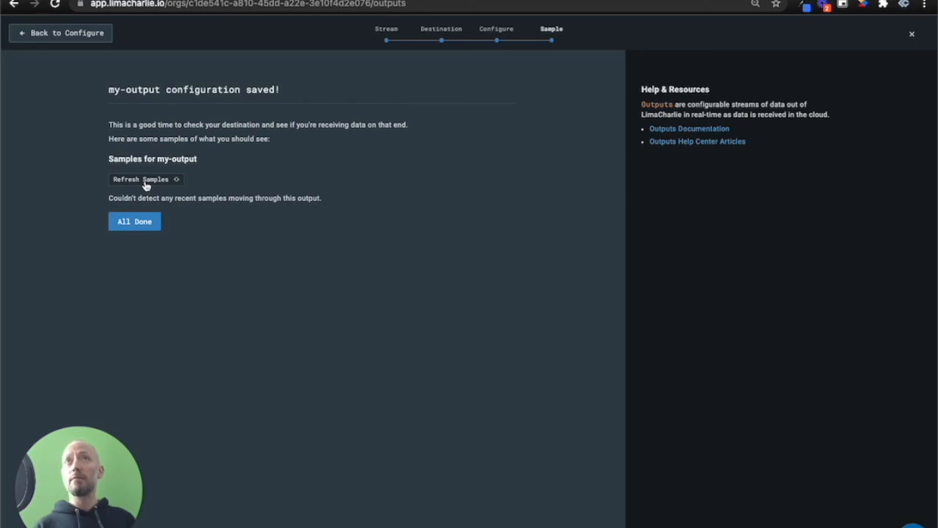
pyautogui.click(145, 183)
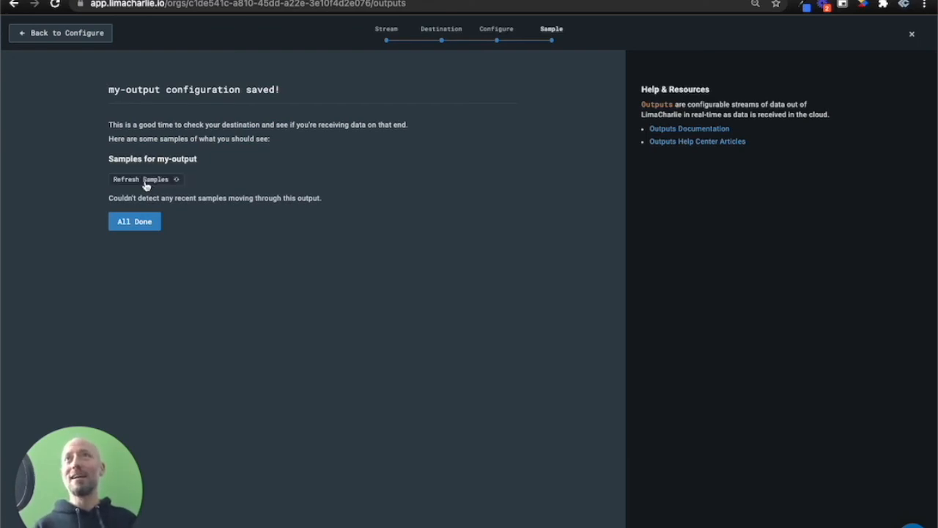
pyautogui.click(145, 180)
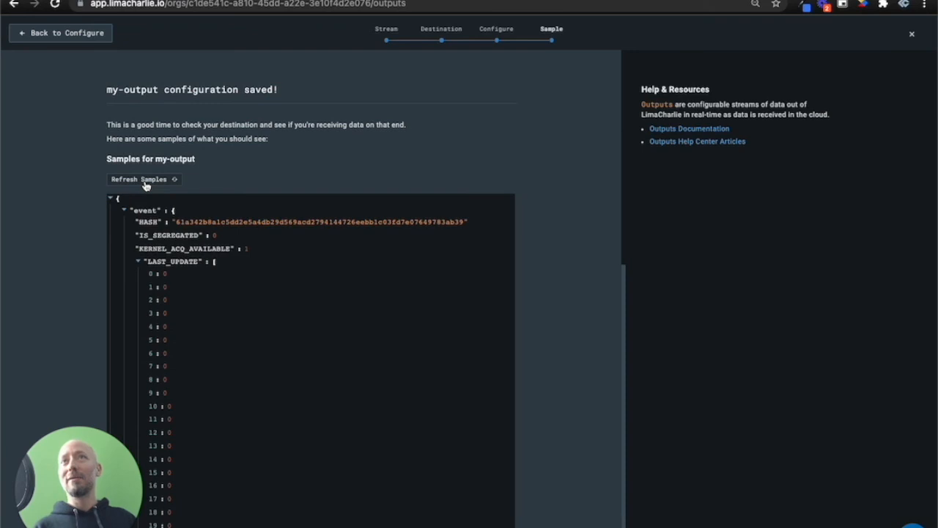
pyautogui.scroll(-8, 212, 415)
pyautogui.scroll(-2, 212, 415)
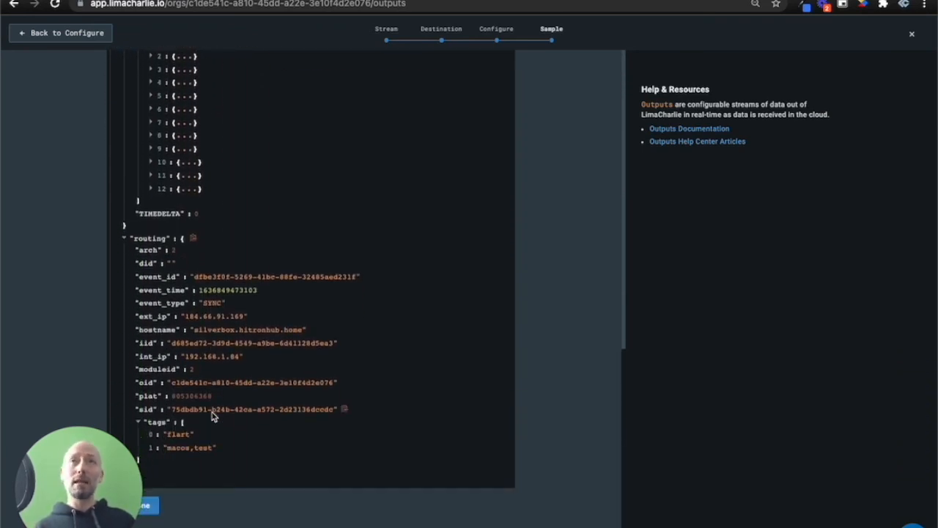
pyautogui.scroll(10, 212, 412)
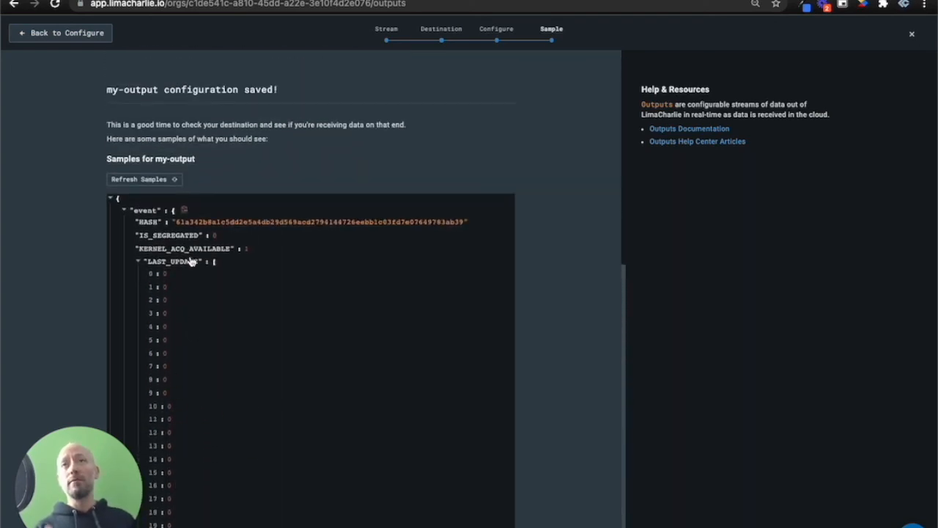